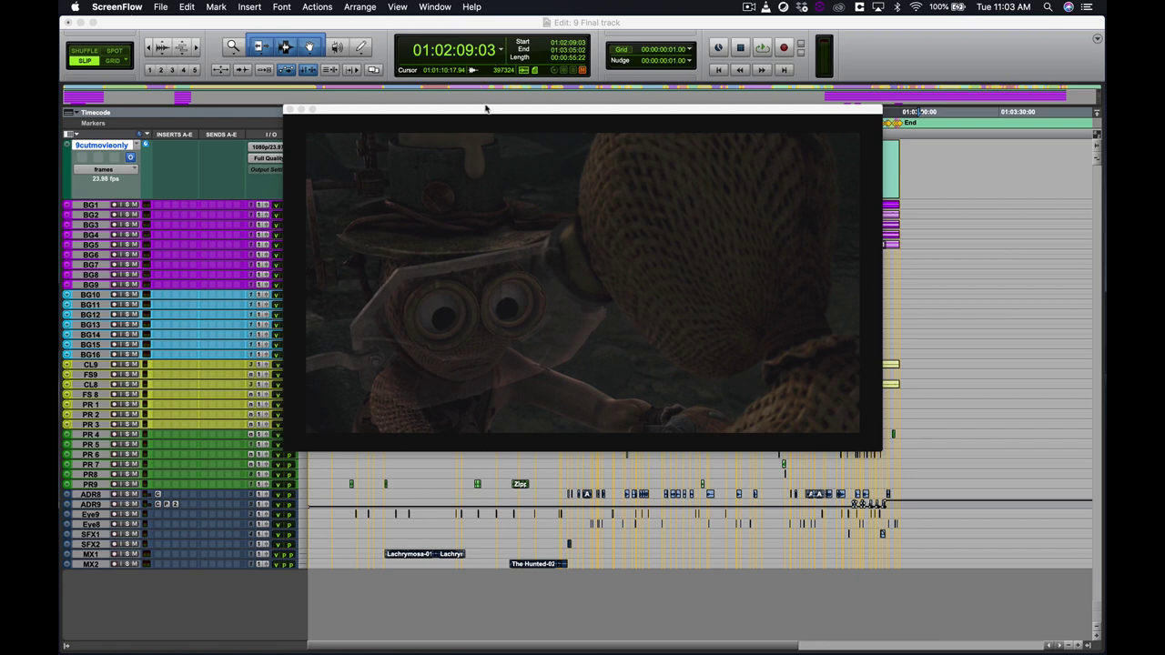
Step: Move the Video window to the upper right so it no longer covers the tracks
drag(490, 112, 713, 25)
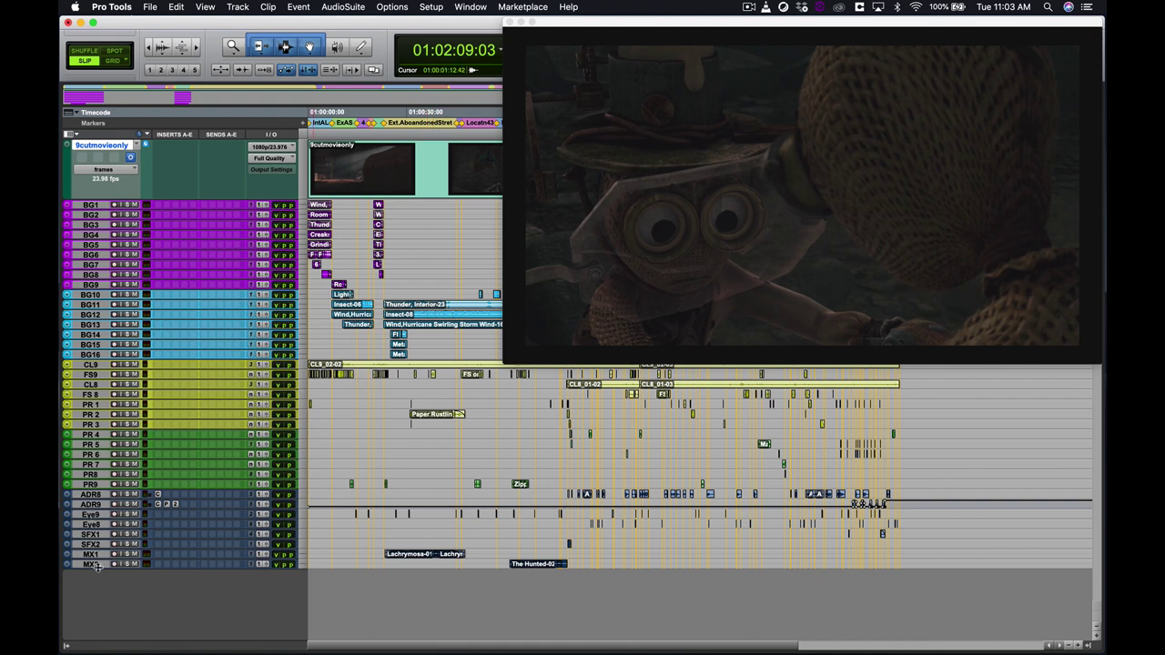
Step: Enlarge the MX2 and MX1 tracks and zoom in on the music cues
drag(97, 589, 94, 628)
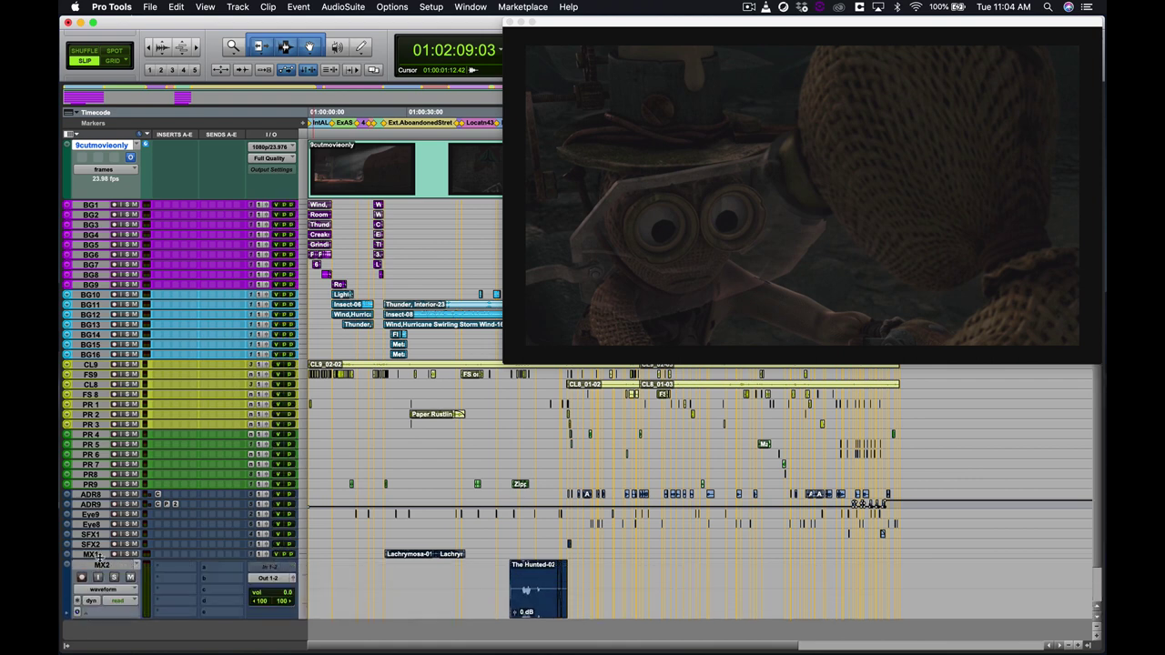
drag(98, 557, 98, 629)
scroll(487, 553, down, 5)
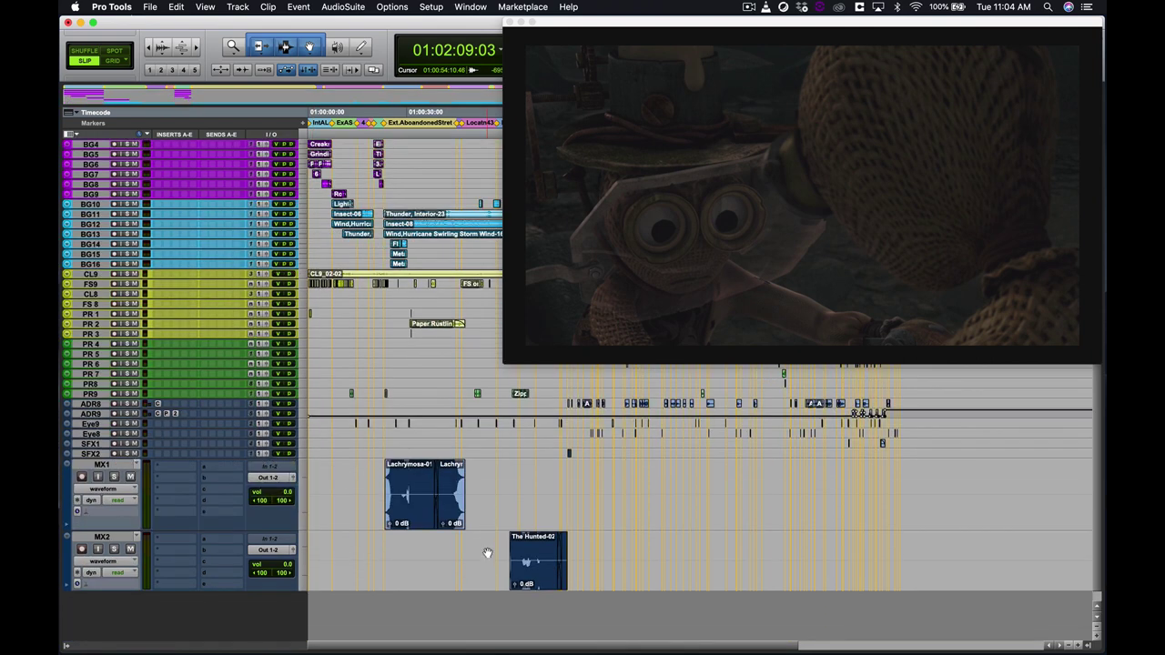
click(197, 48)
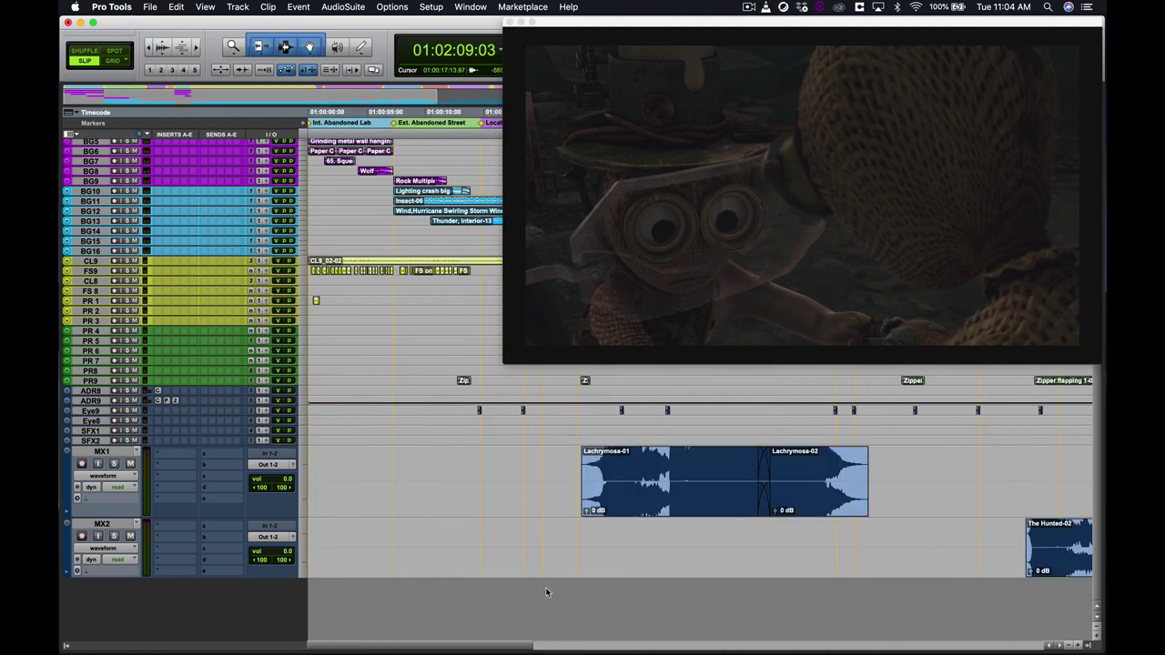
Step: Place the playback start at 01:00:16:12 in the Lachrymosa crossfade
scroll(458, 568, right, 10)
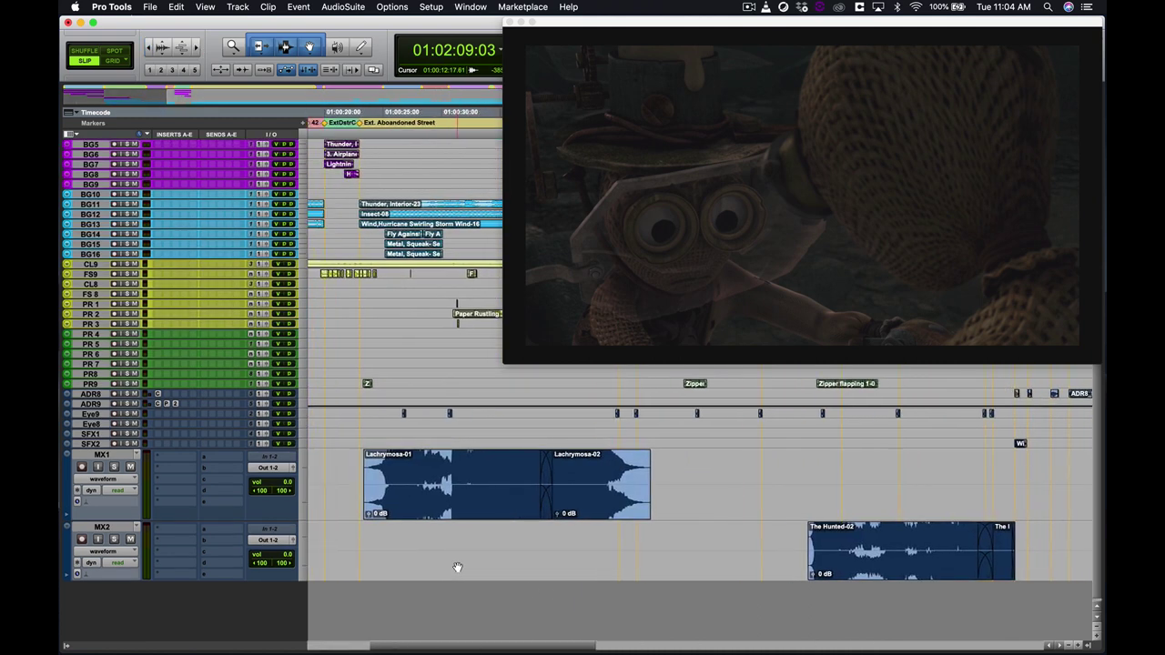
scroll(458, 568, up, 2)
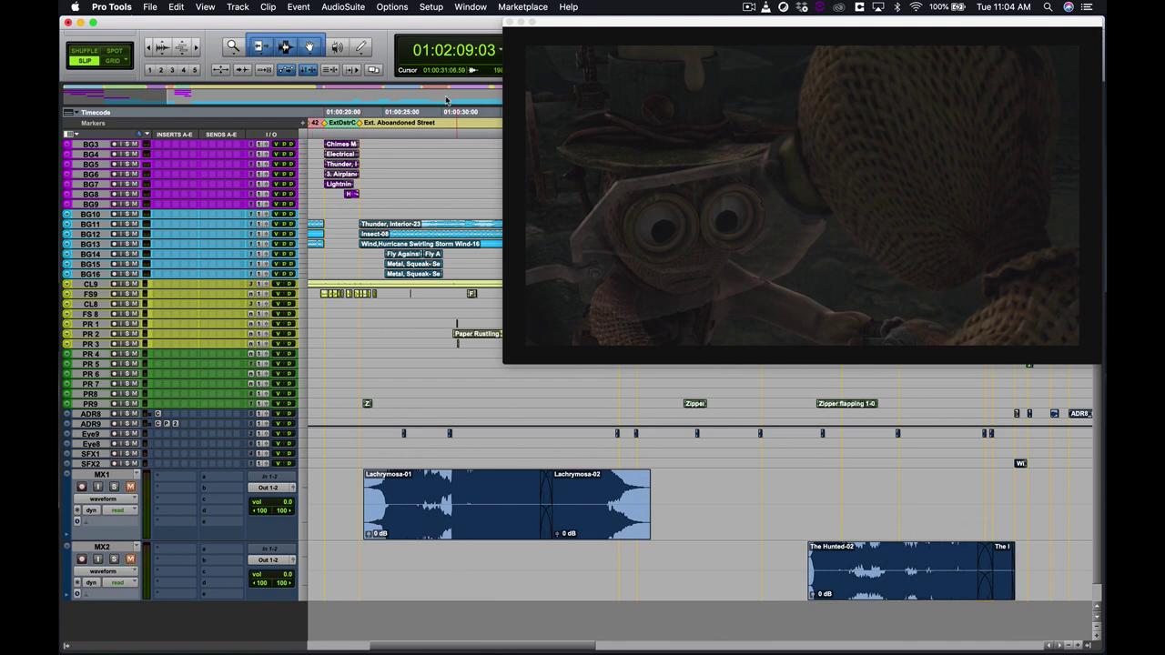
scroll(384, 223, left, 5)
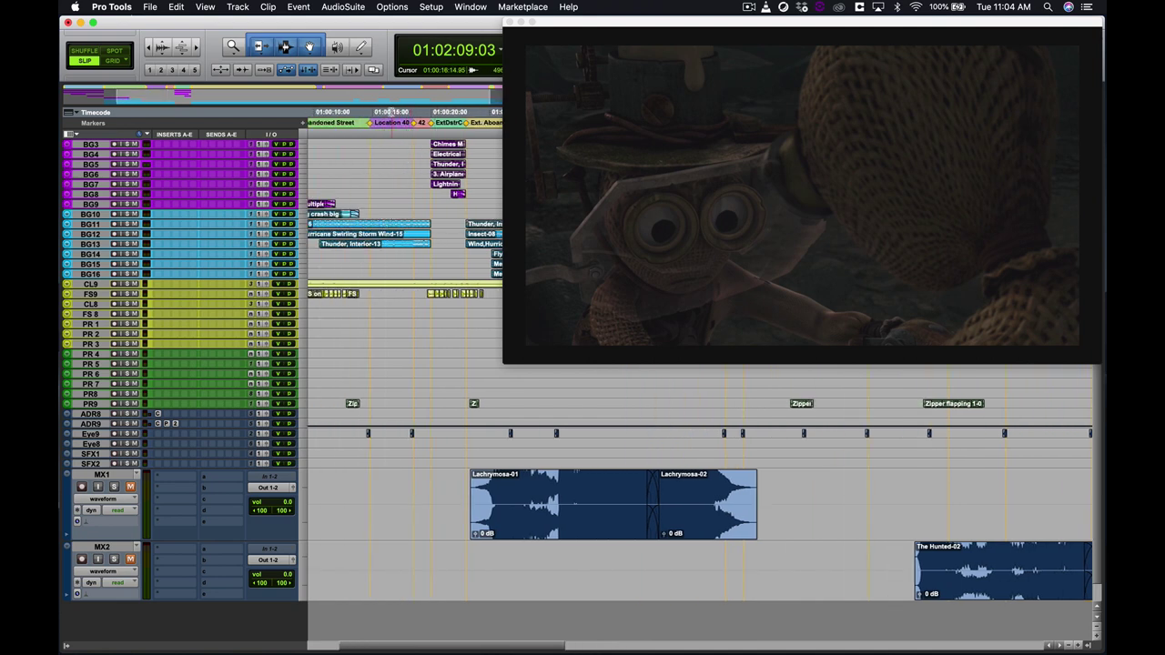
click(392, 111)
Step: Play the picture and music from 01:00:16:12 until past 01:00:46
key(space)
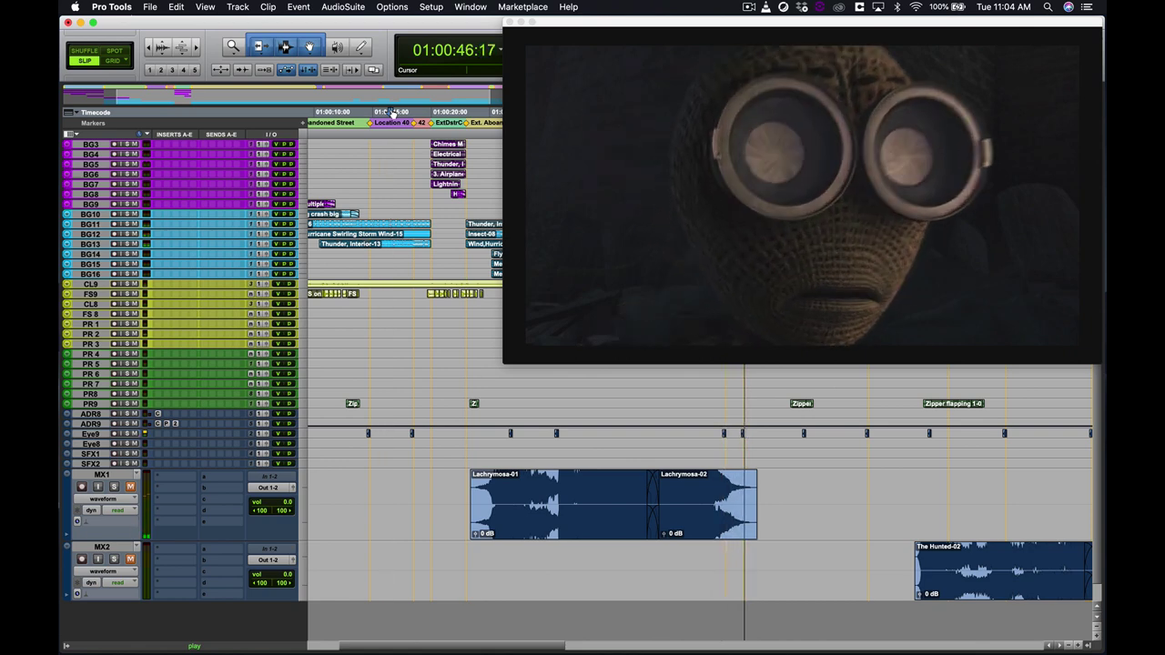
Step: Stop playback and move the playback position to 01:00:21:13, on the abandoned car shot
key(space)
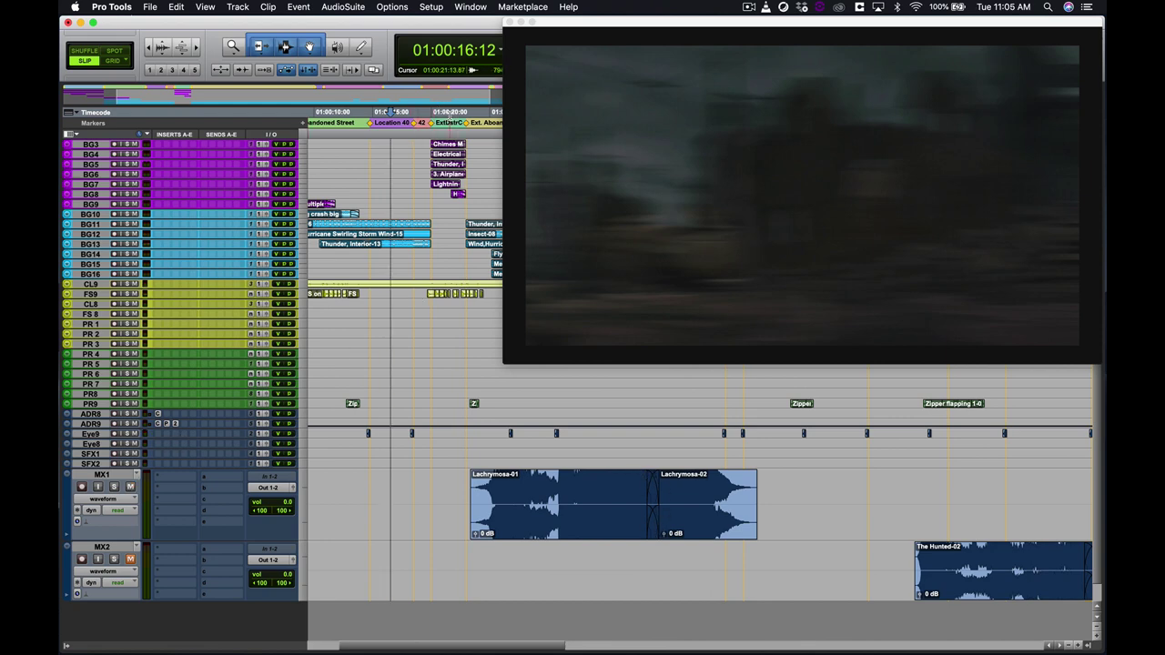
click(450, 112)
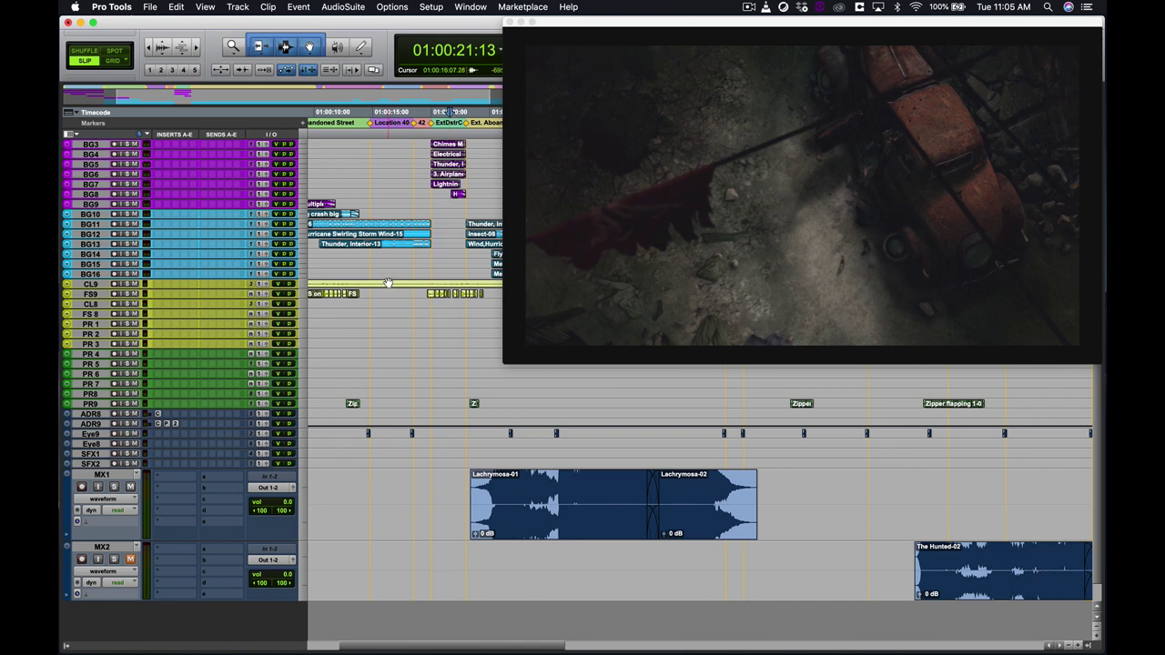
scroll(388, 283, left, 5)
scroll(388, 283, right, 4)
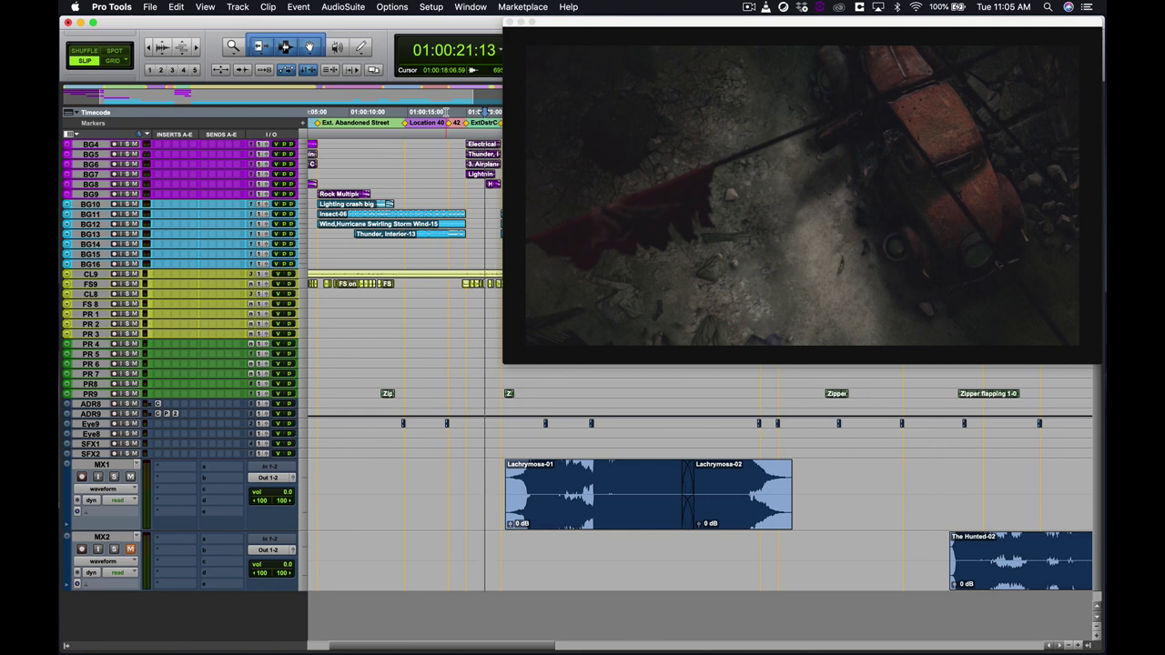
Step: Play the scene with its music from 01:00:18:06
click(447, 112)
key(space)
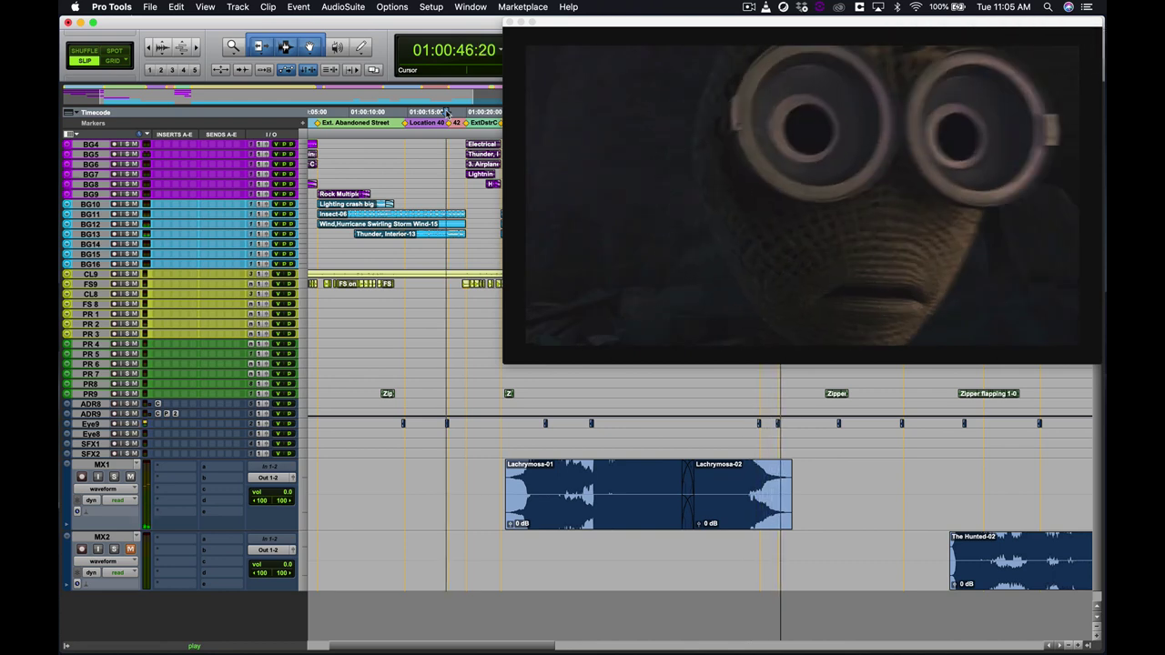
Step: Stop playback, unmute MX2, and audition the music from 01:00:22:23
key(space)
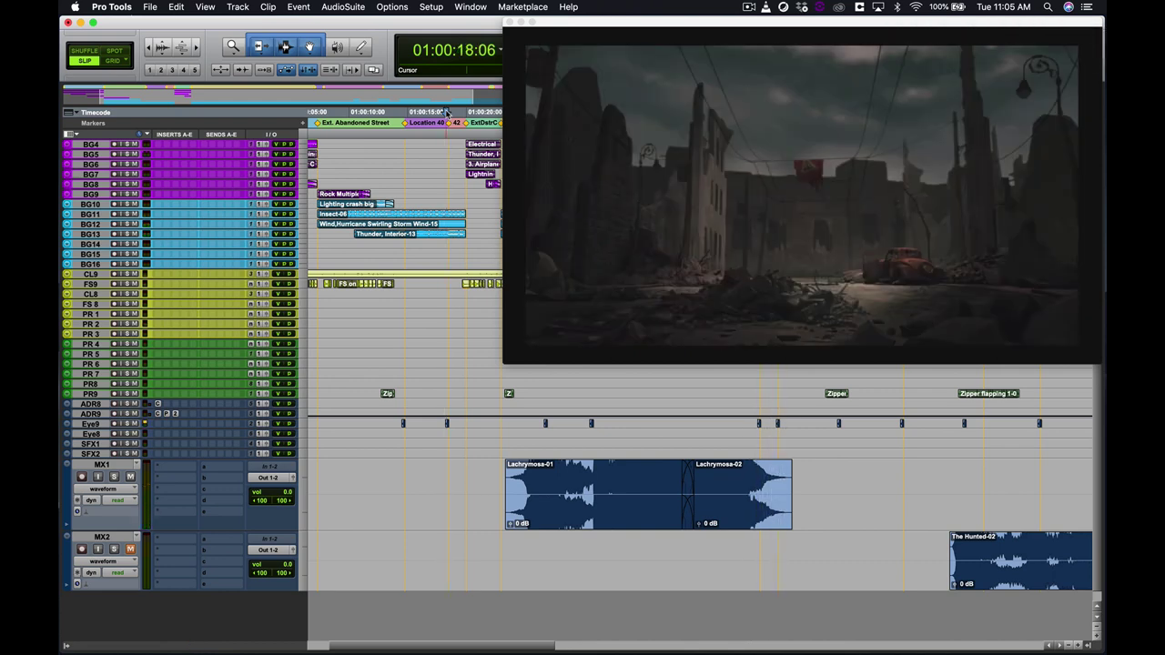
click(130, 550)
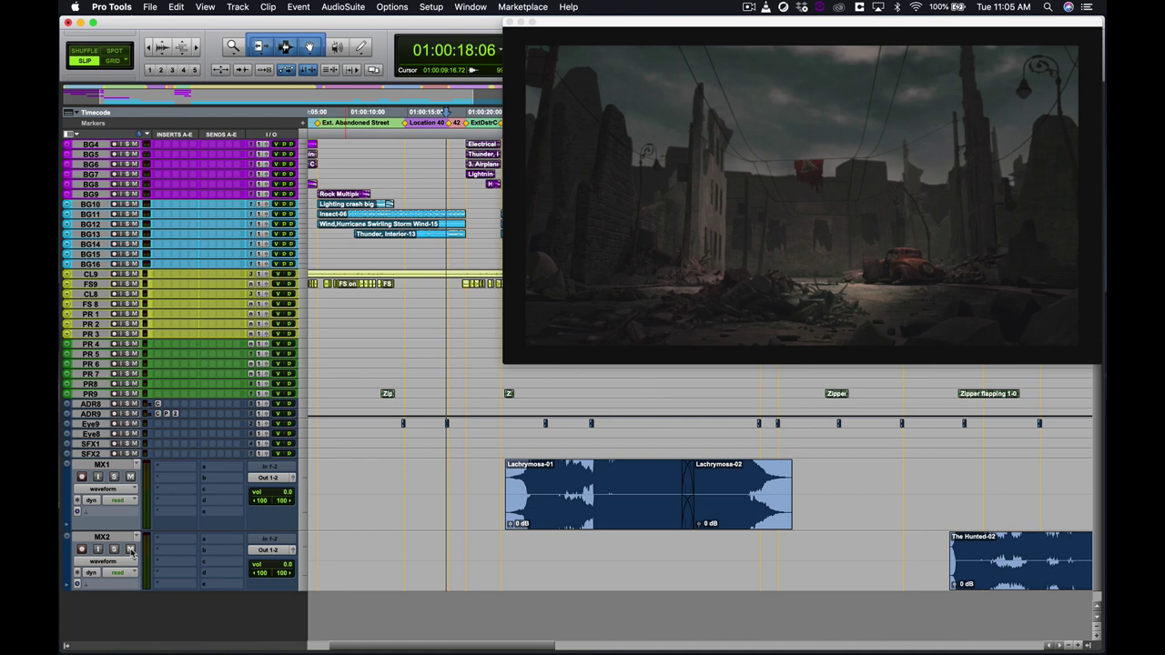
click(500, 487)
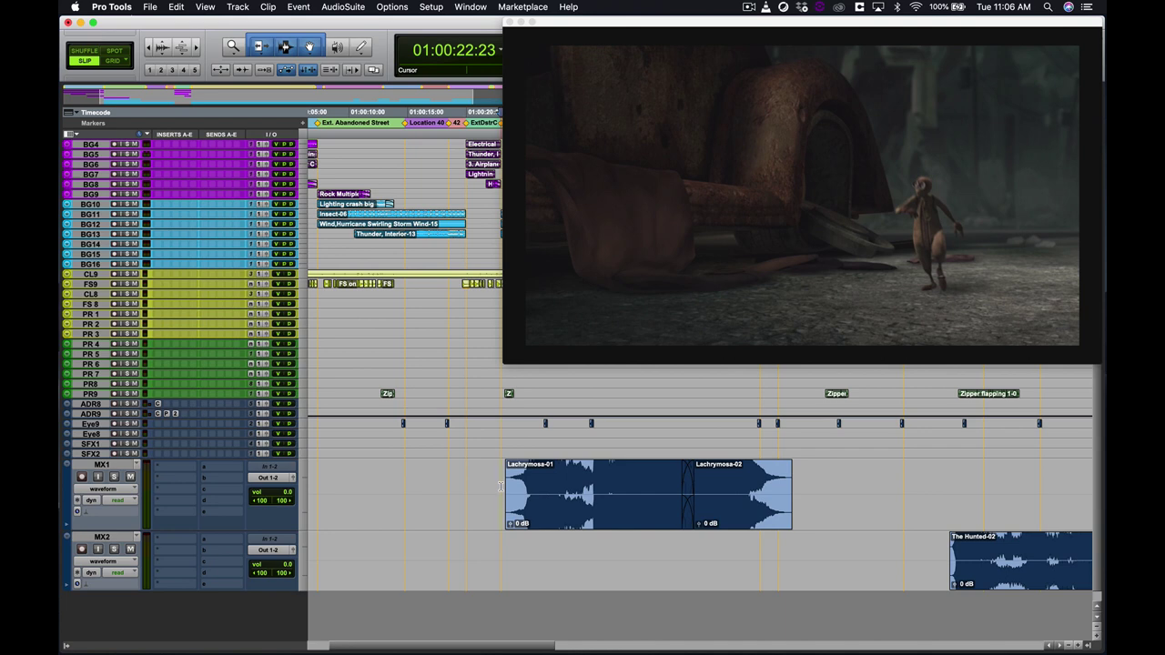
key(space)
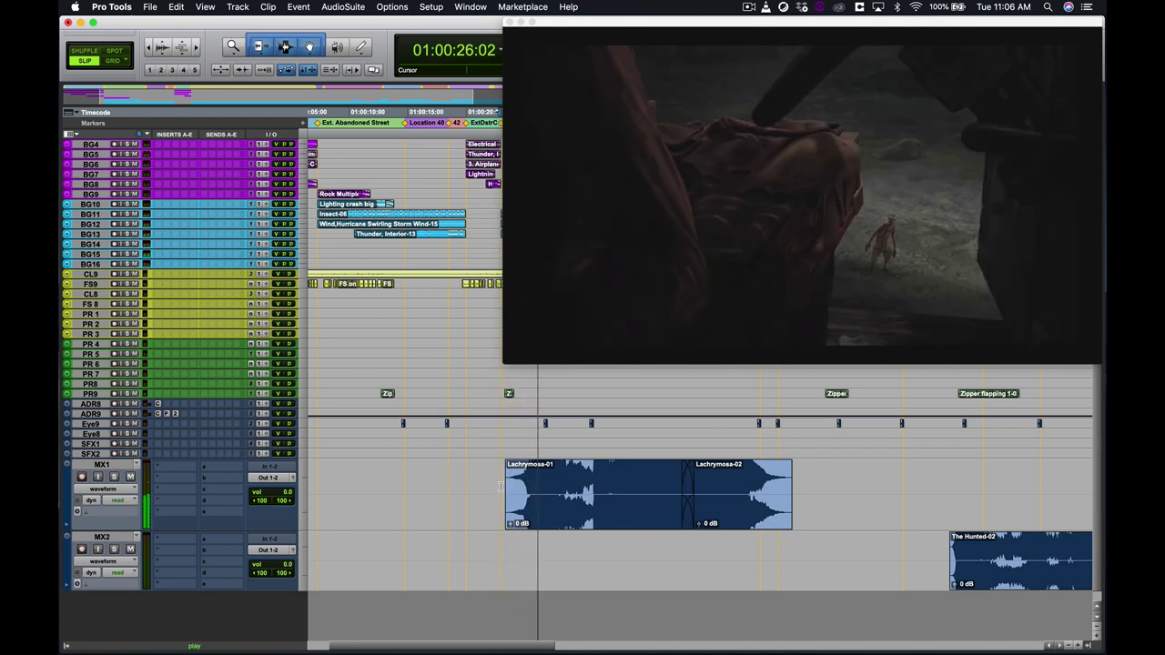
key(space)
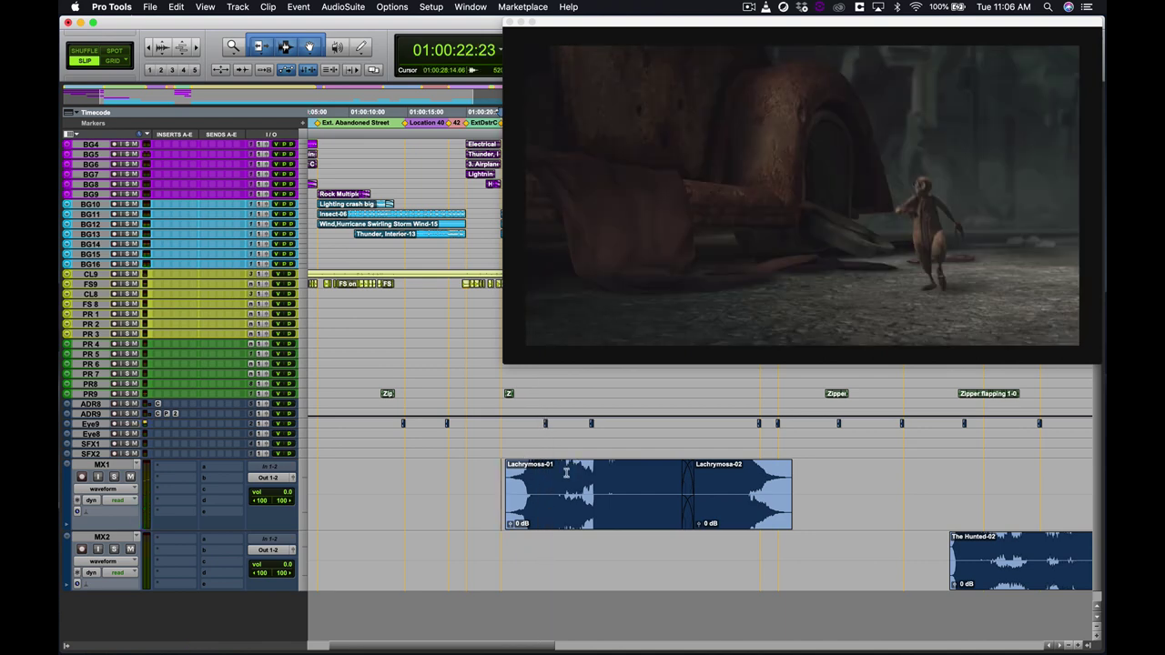
Step: Audition the Lachrymosa crossfade from a point just inside Lachrymosa-01
click(587, 469)
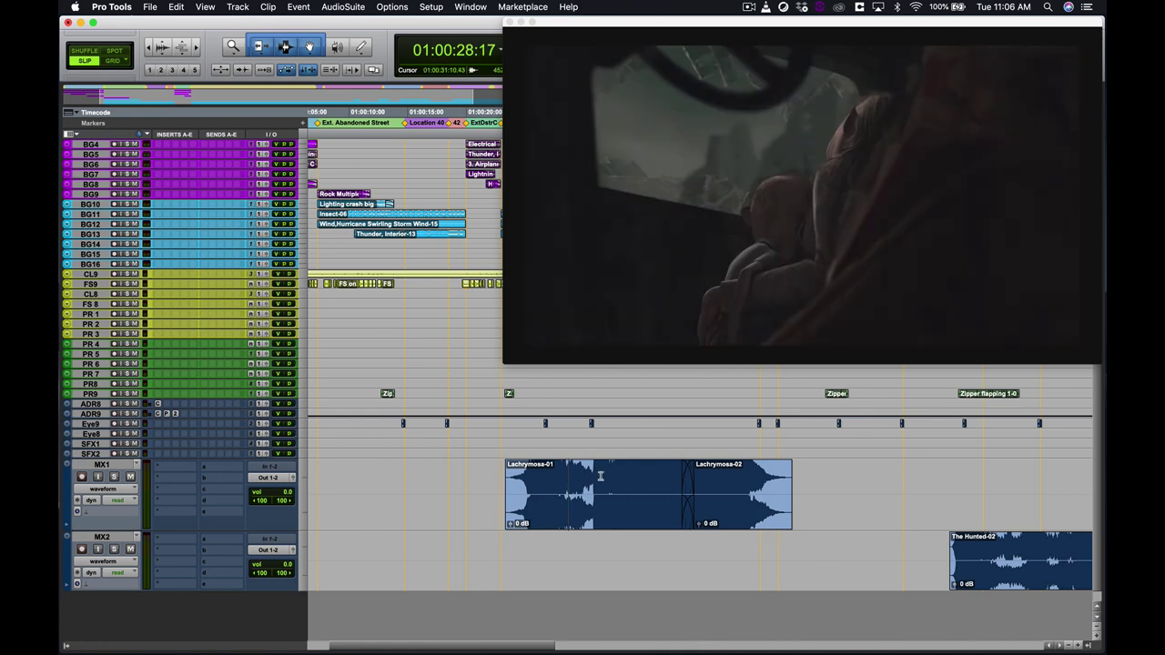
click(562, 472)
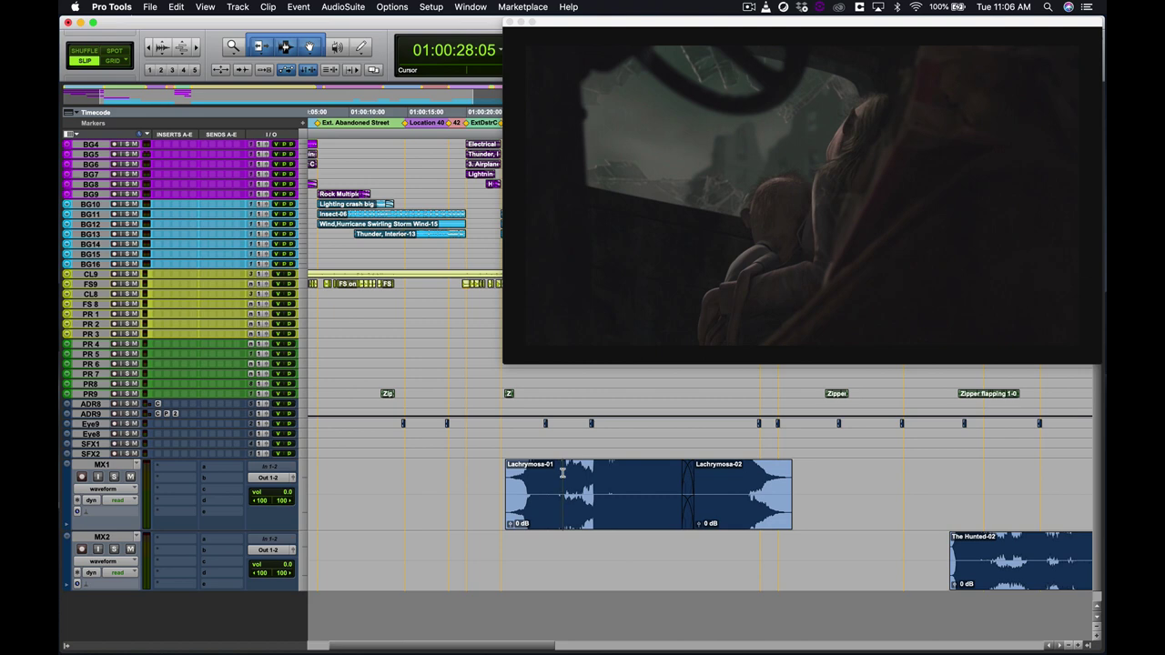
key(space)
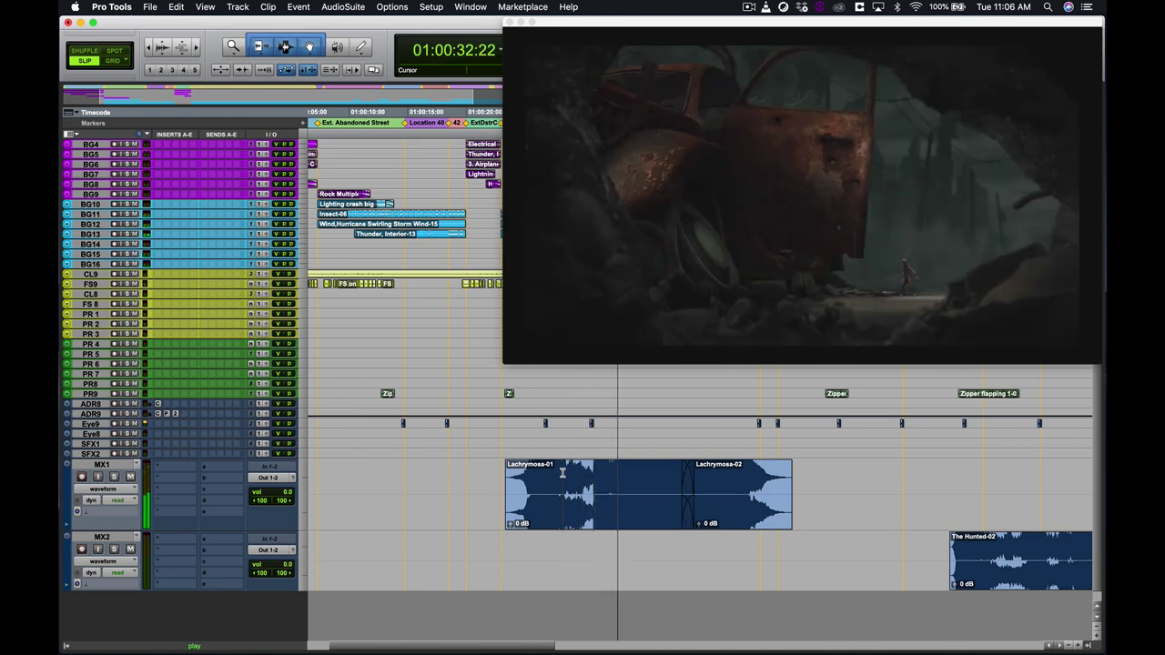
key(space)
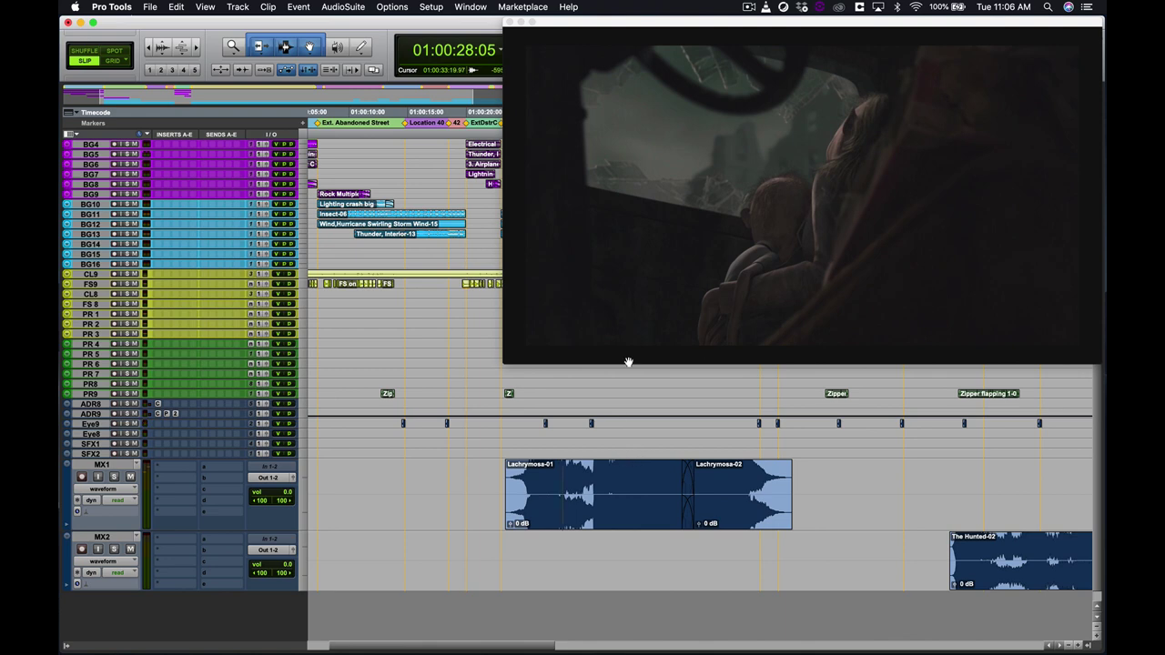
Step: Play the MX1 cue from 01:00:32:06 and centre the picture window over the tracks
drag(608, 29, 793, 43)
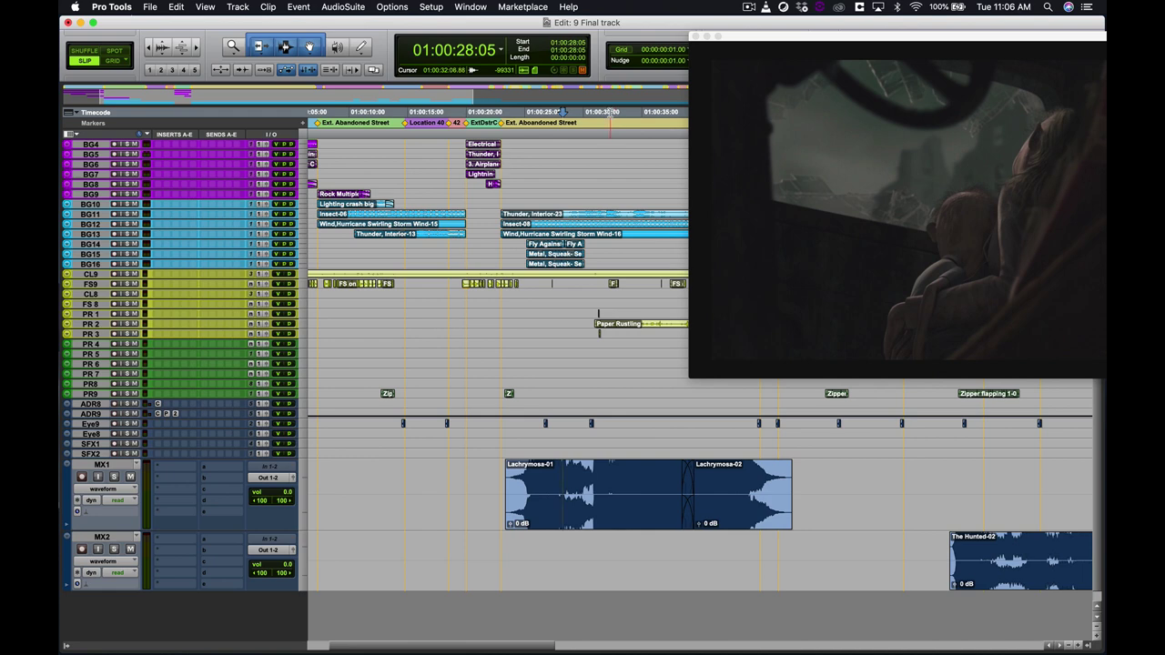
click(610, 112)
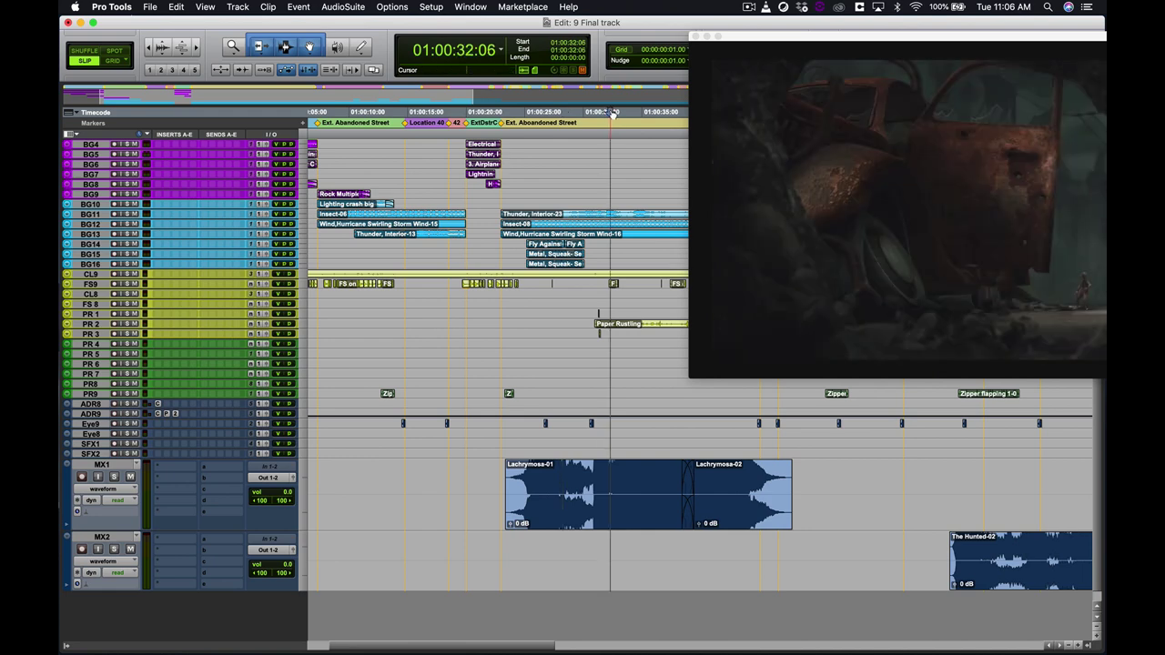
key(space)
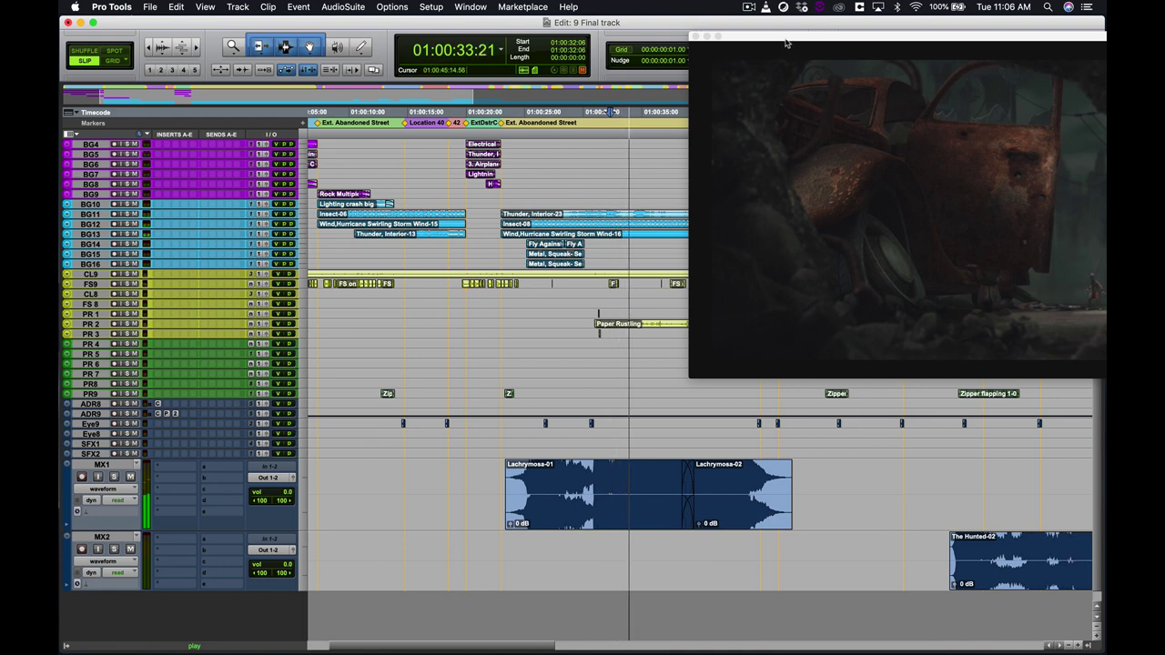
drag(780, 65, 423, 61)
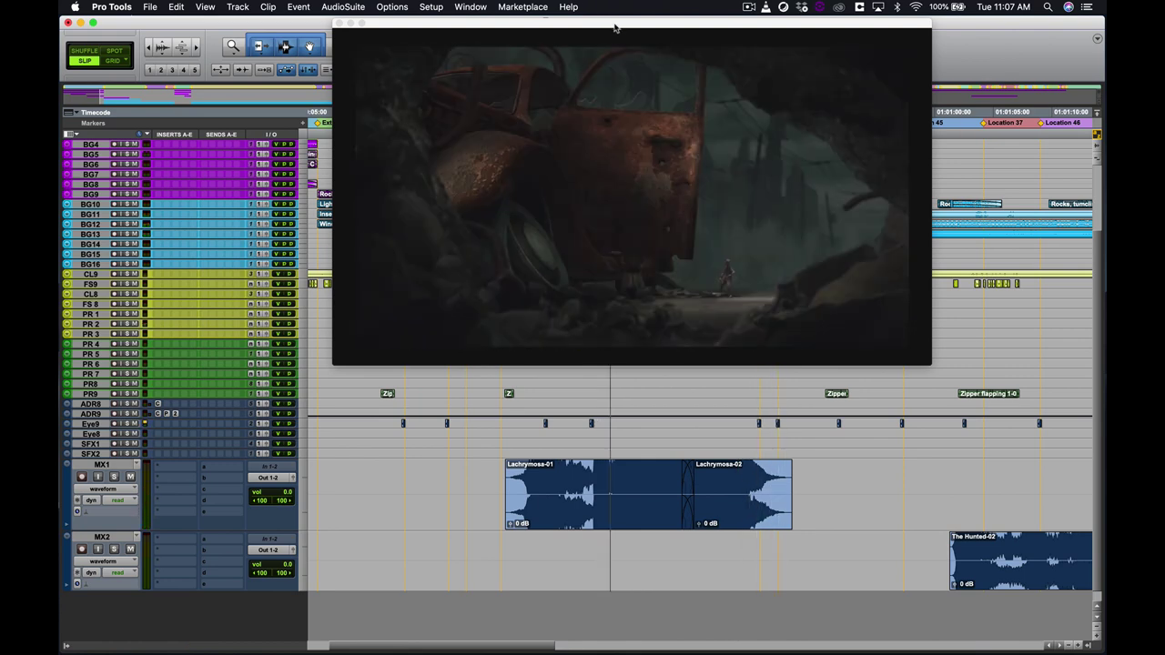
Step: Scroll to about 01:01:00, where The Hunted-02 meets the next MX2 clip, and lower the picture window
scroll(799, 389, right, 5)
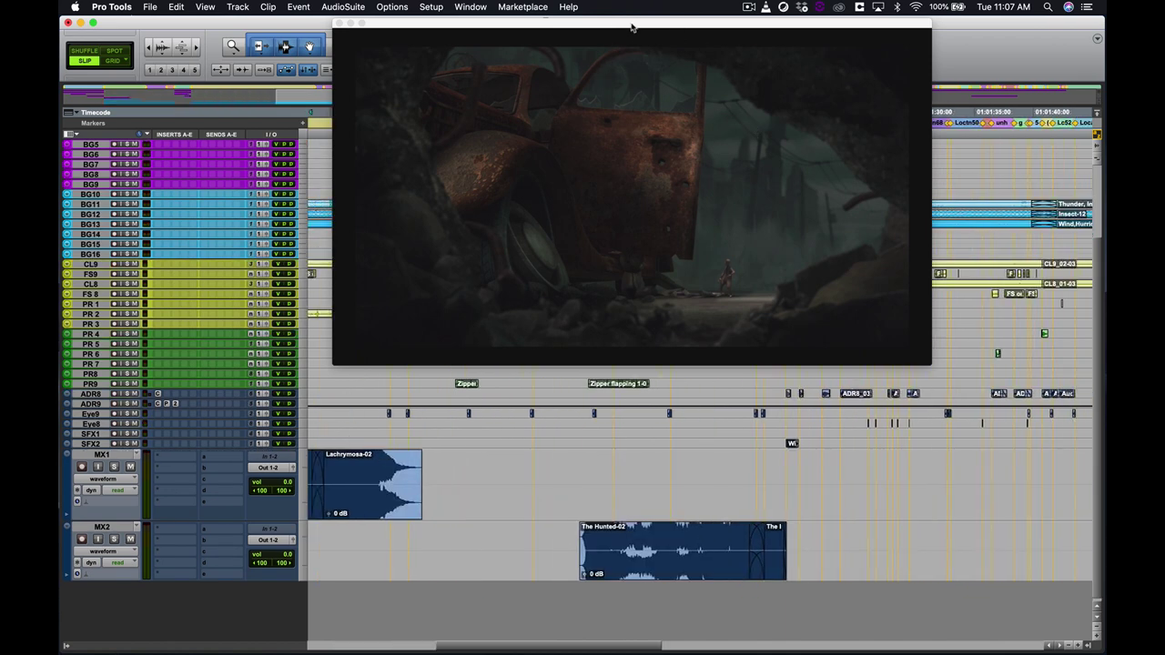
drag(630, 29, 500, 121)
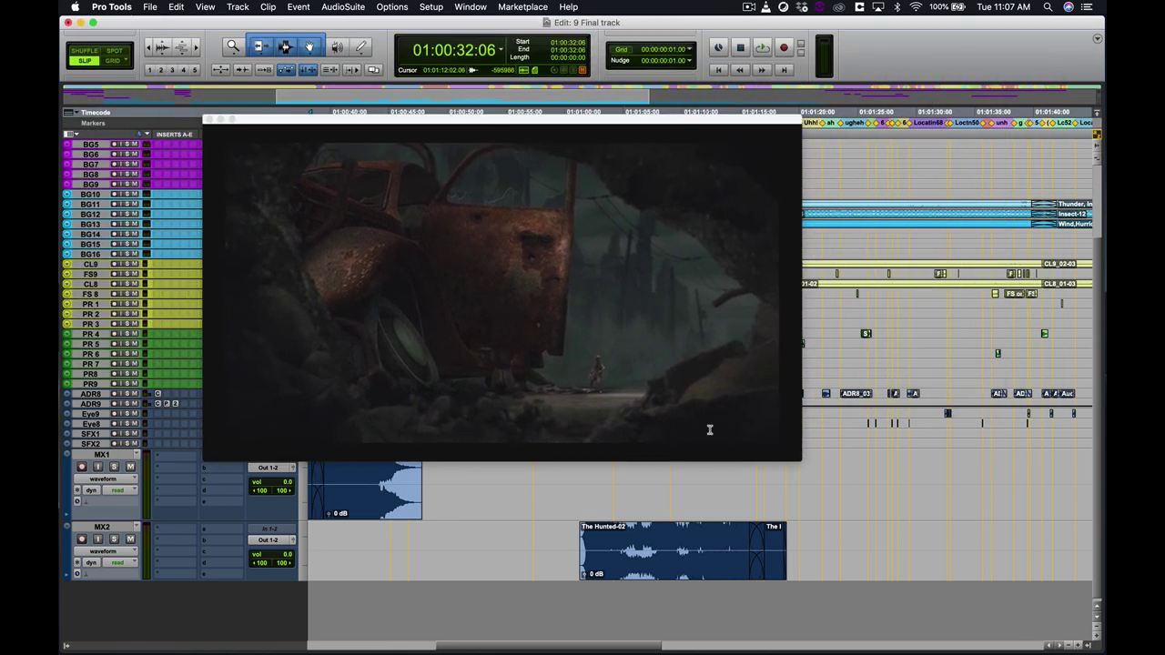
drag(569, 122, 648, 169)
Step: Audition the MX2 cue from 01:01:00:01, then move the start point to 01:01:14:16
click(566, 111)
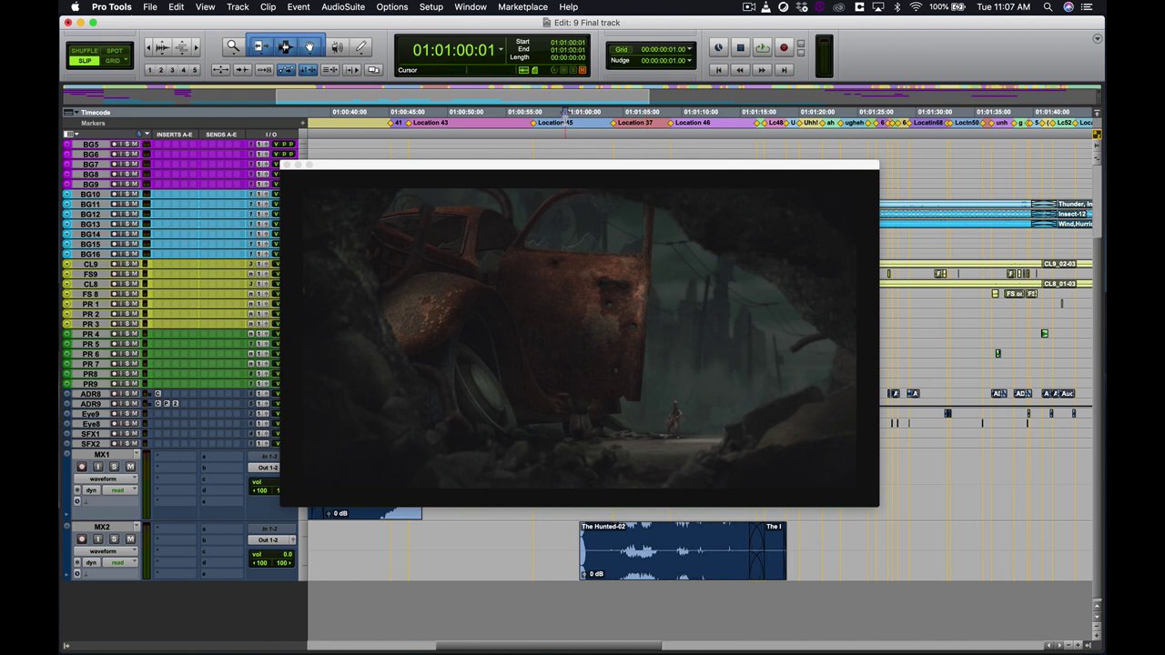
key(space)
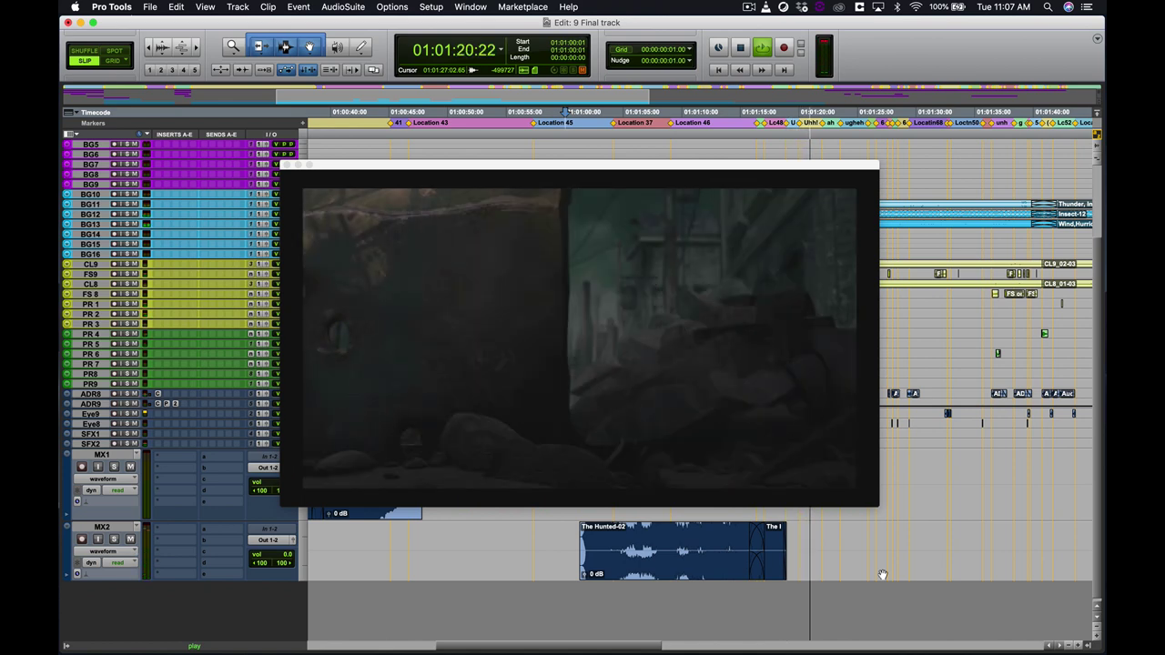
key(space)
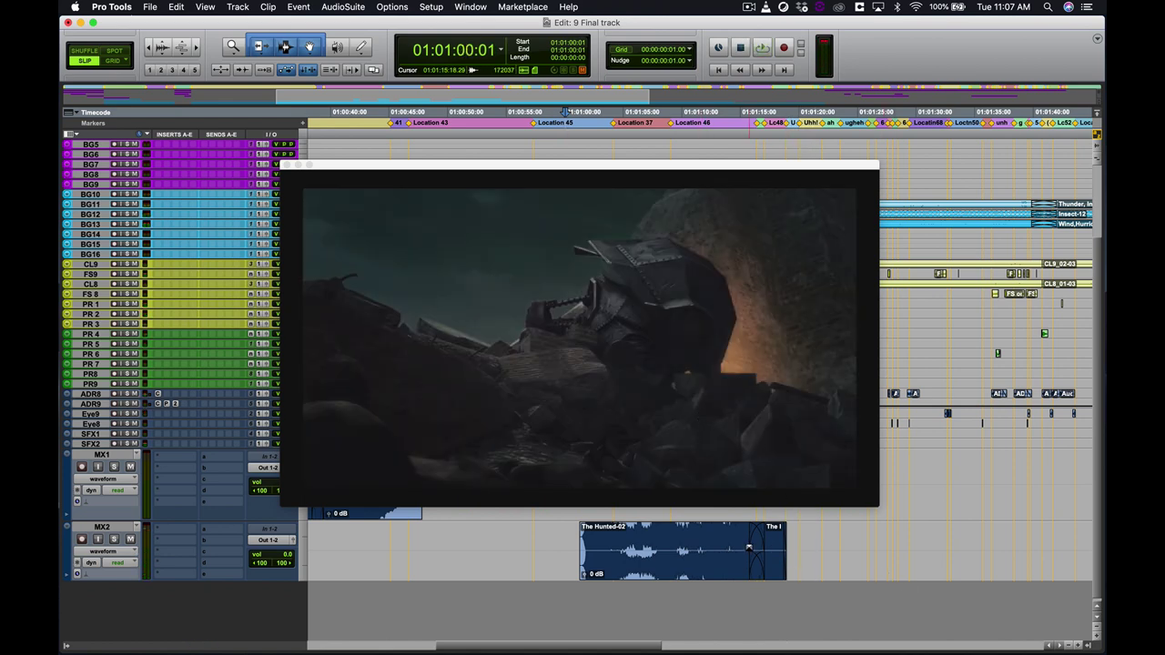
click(737, 536)
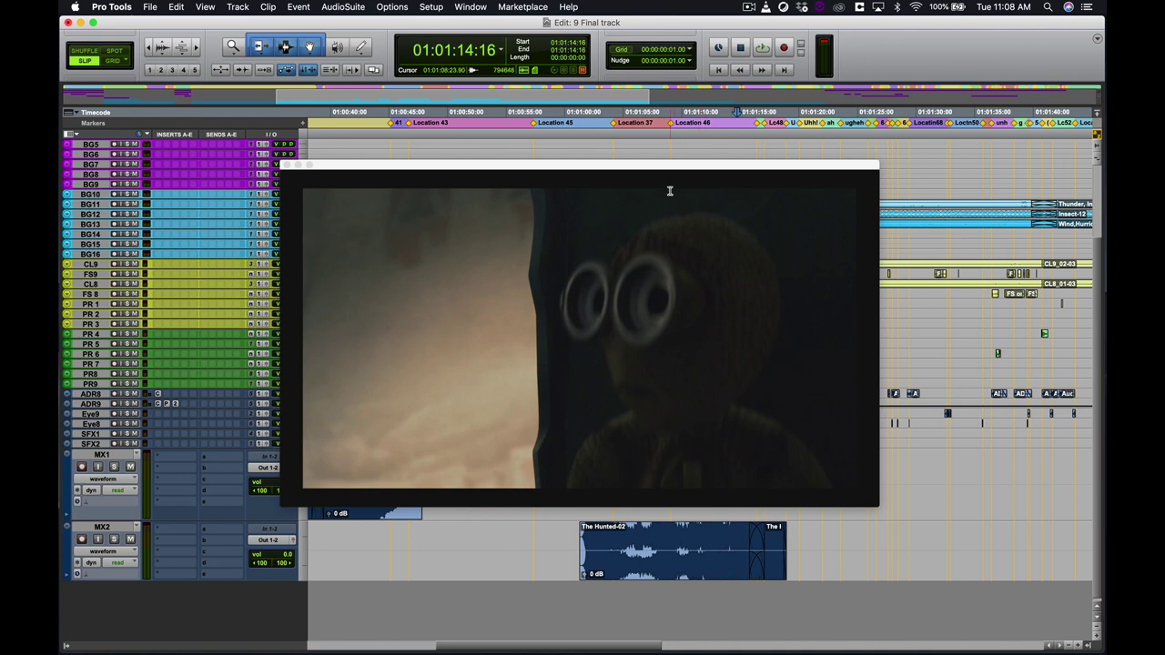
Step: Set the start point to 01:01:18:05 and zoom in five steps on the crossfade into The Hunted-03
drag(598, 168, 537, 114)
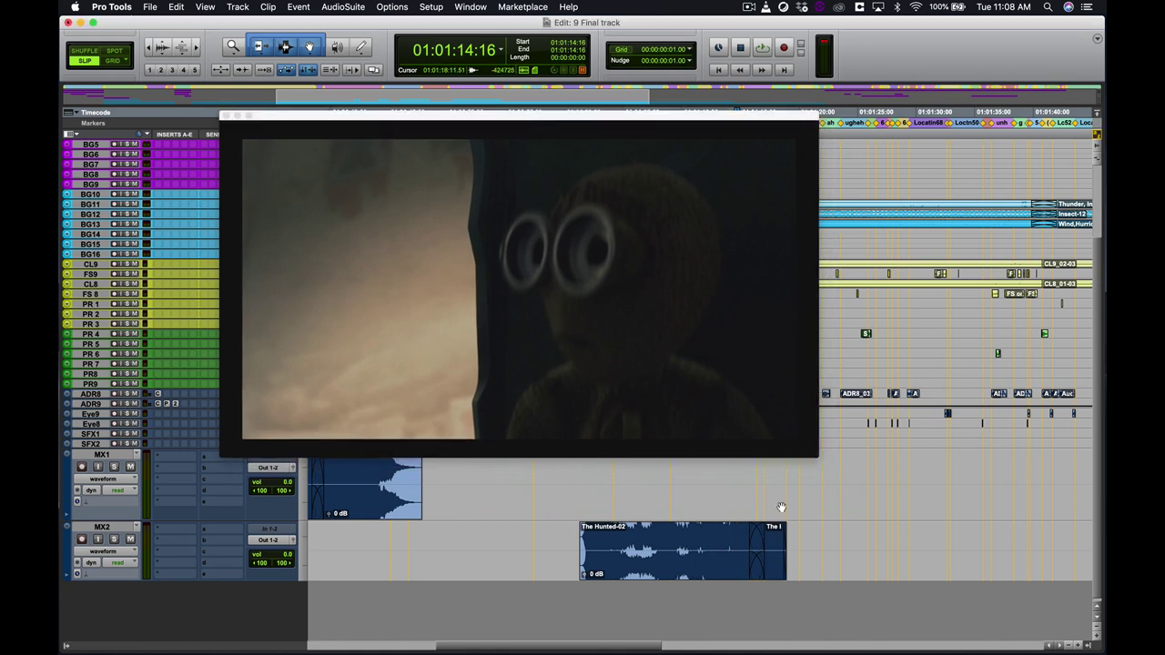
click(780, 537)
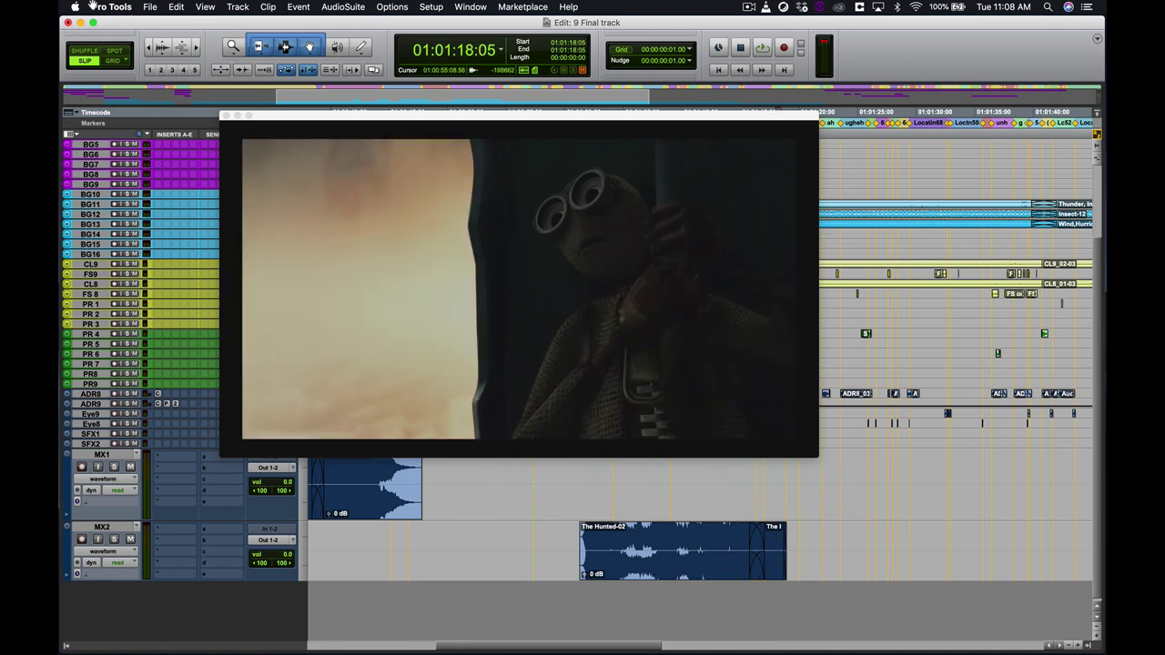
click(197, 47)
click(196, 47)
click(197, 47)
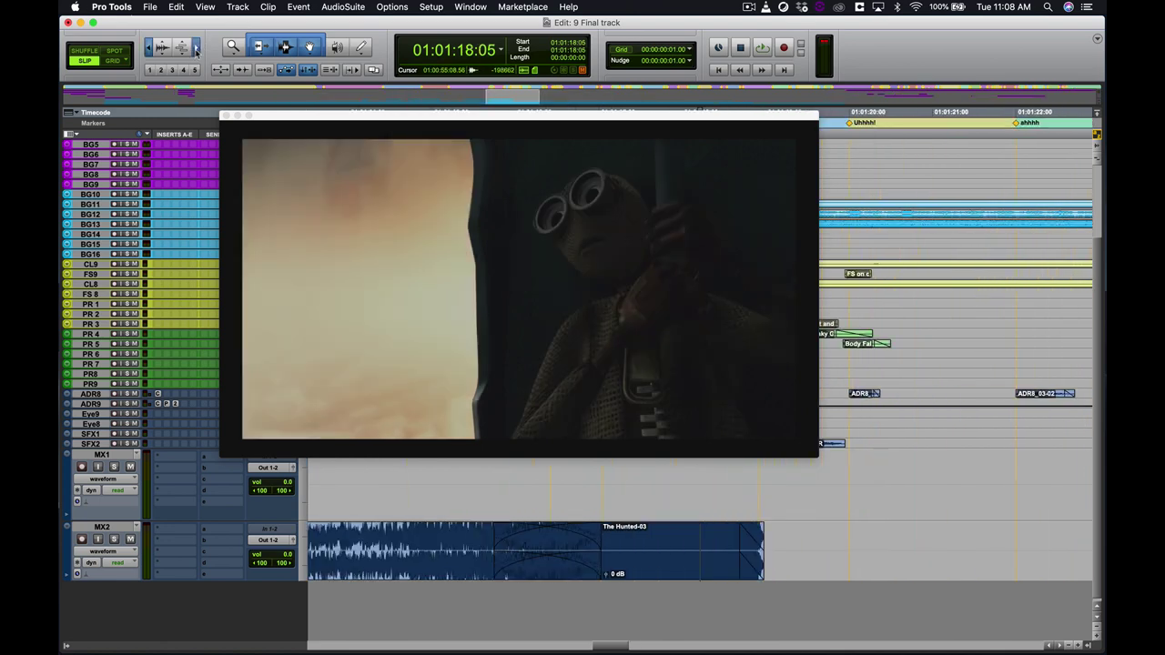
click(197, 48)
click(197, 48)
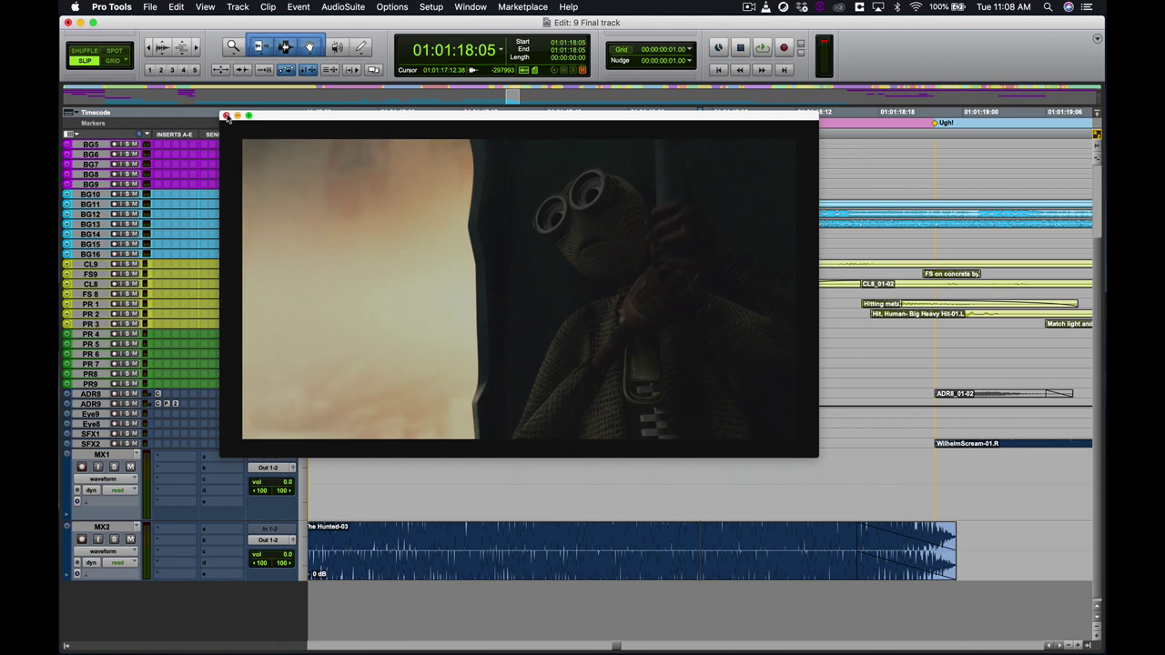
Step: Move the Video window top-left and zoom the timeline out to show both Lachrymosa clips on MX1 and The Hunted-02 on MX2
drag(322, 115, 274, 55)
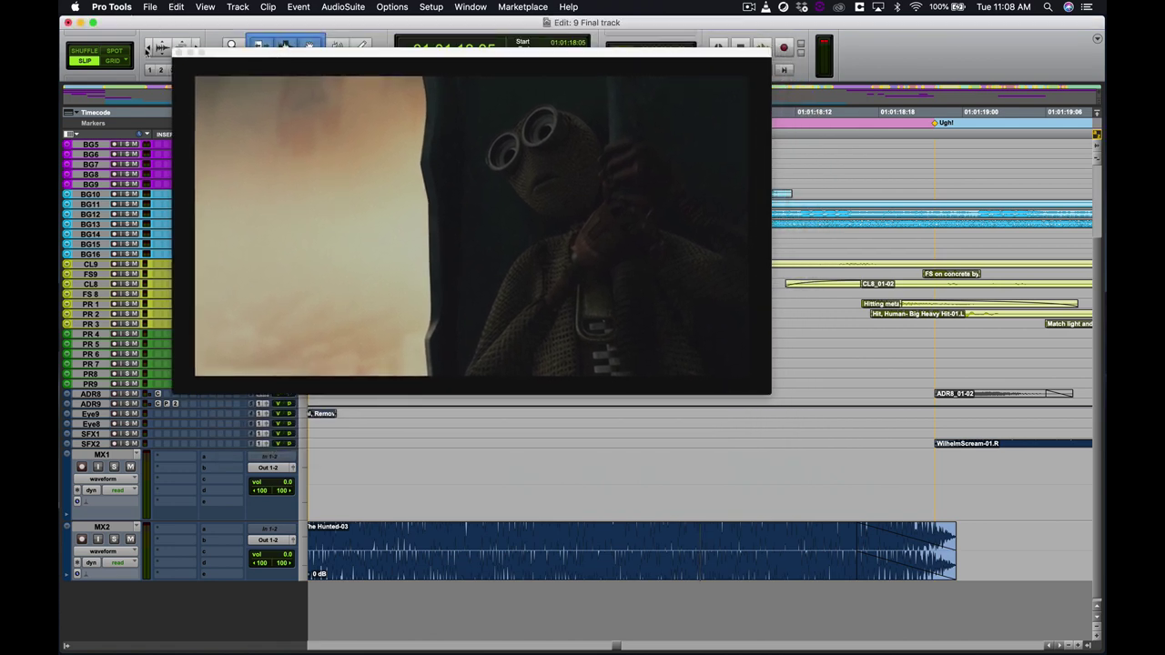
click(147, 48)
click(146, 48)
click(146, 48)
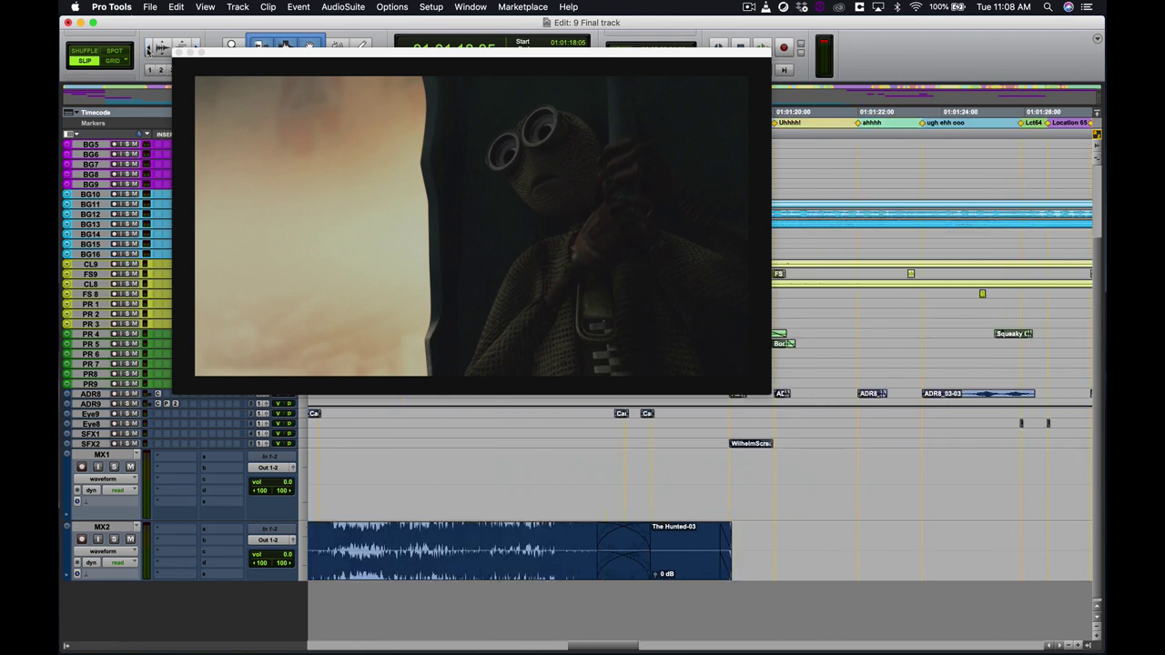
scroll(547, 416, left, 10)
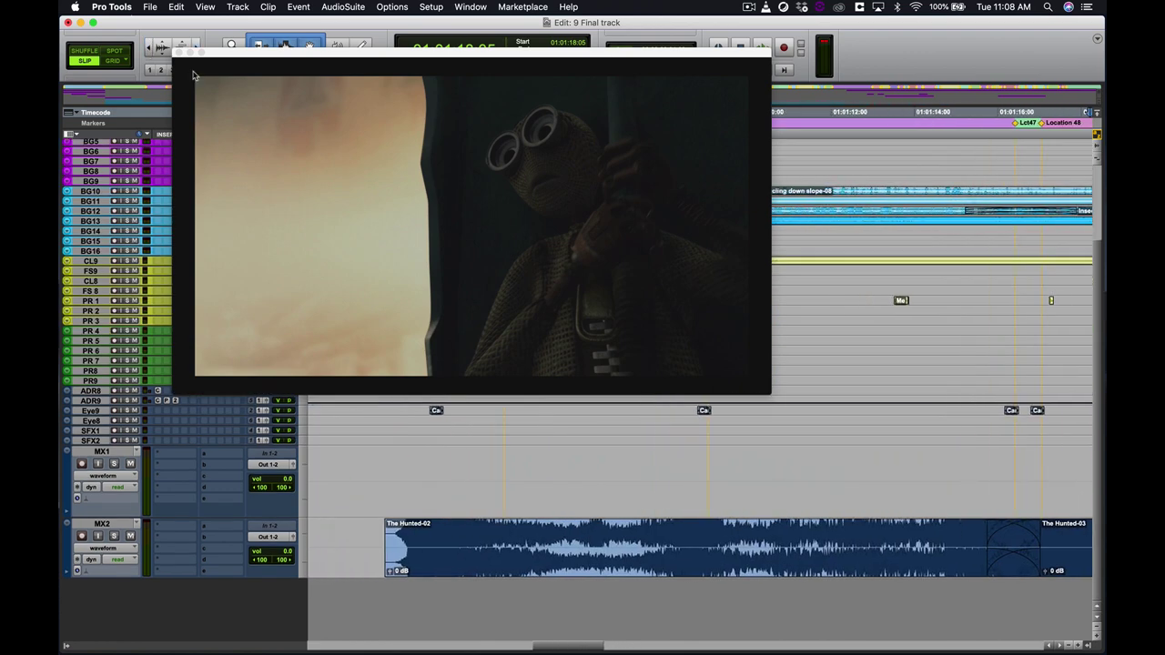
click(148, 48)
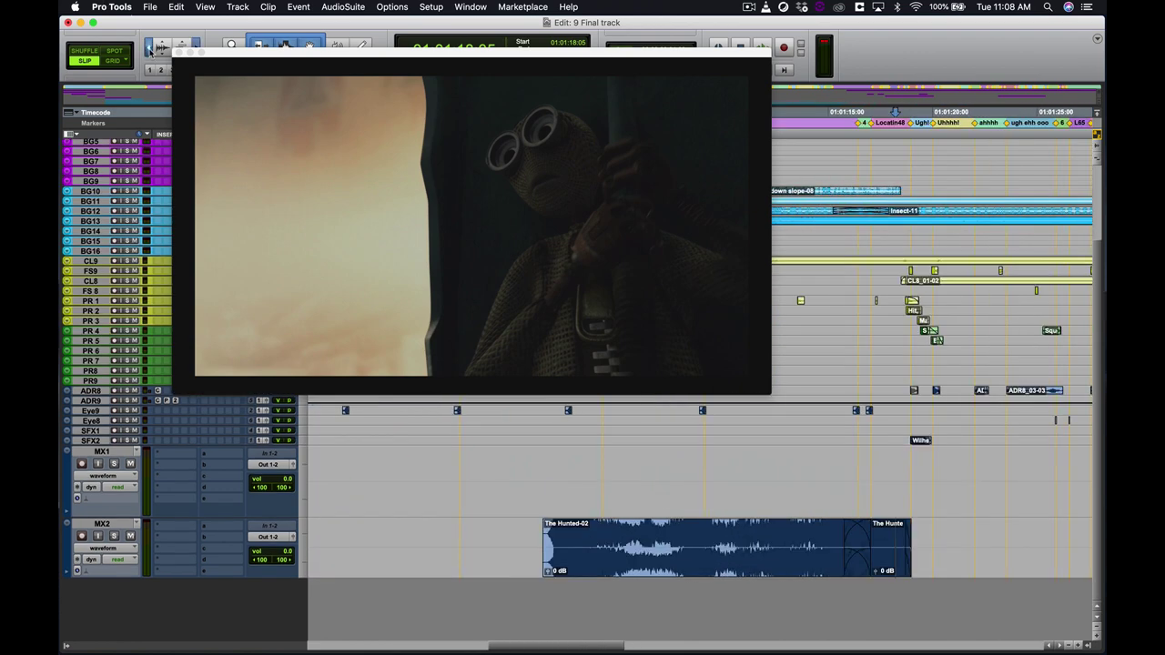
click(149, 48)
click(148, 48)
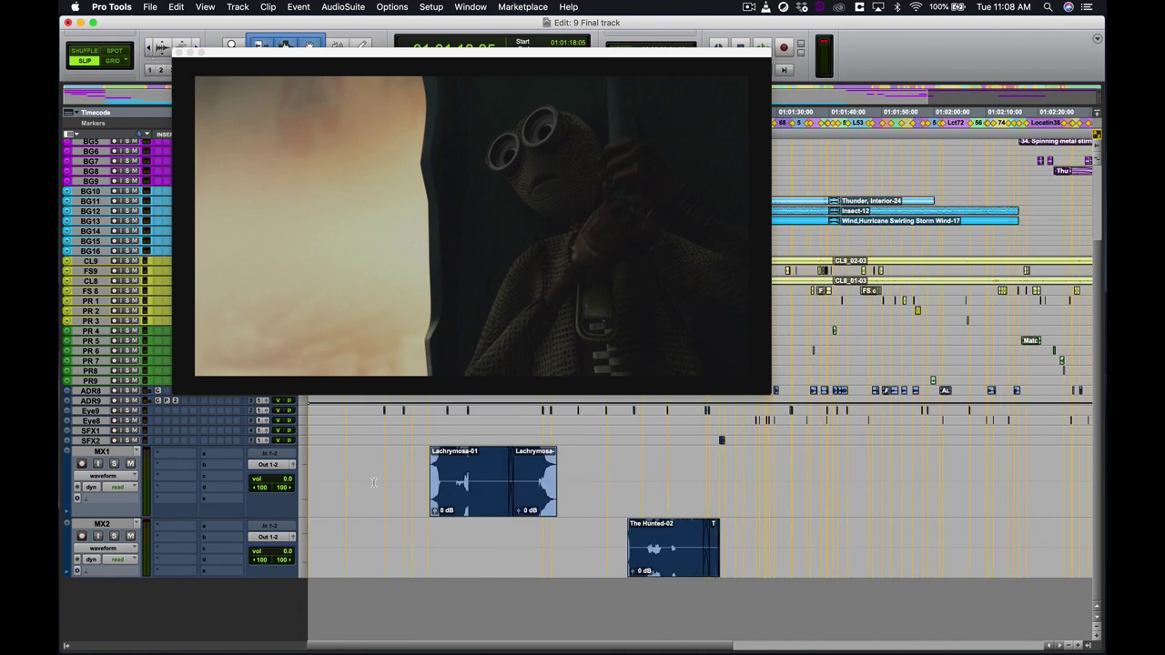